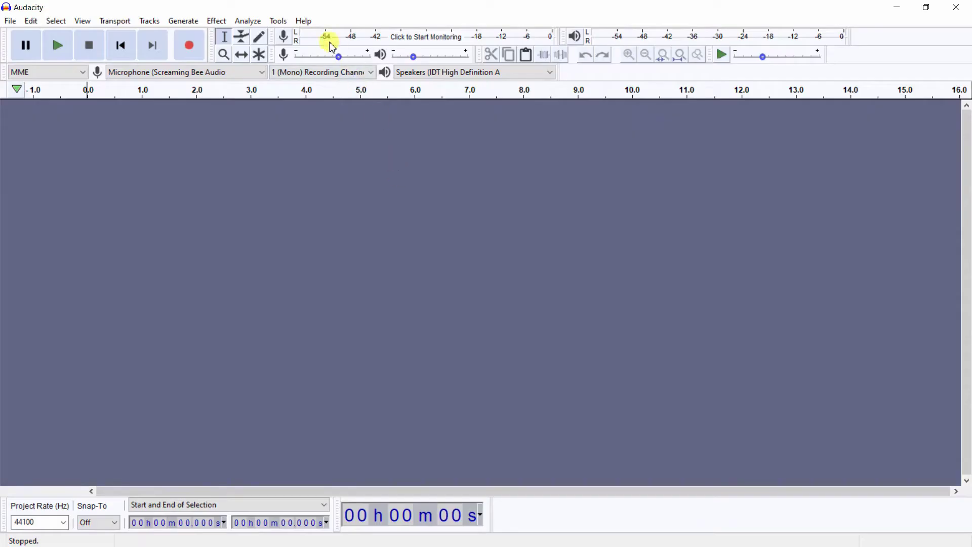
Check Audacity's About dialog to confirm the installed version is 2.4.2
click(304, 21)
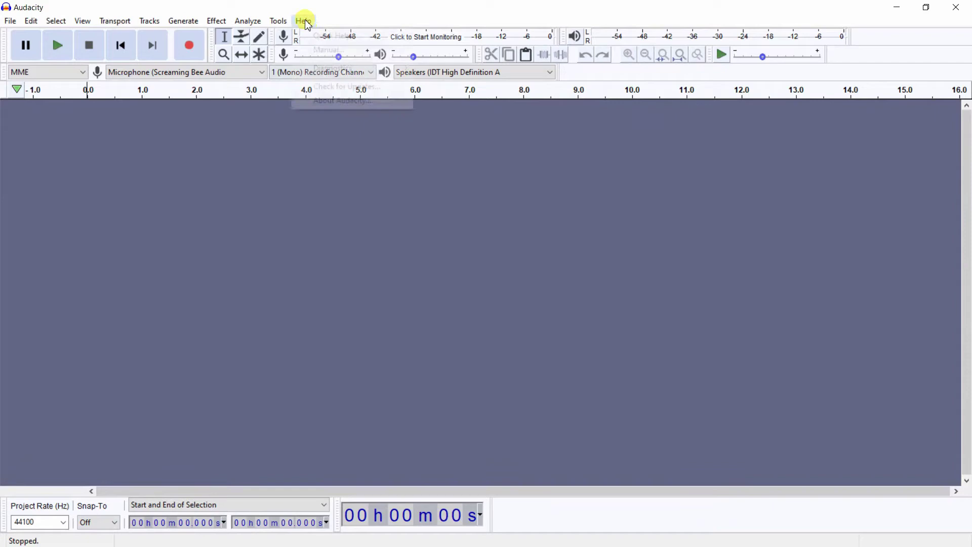
click(333, 102)
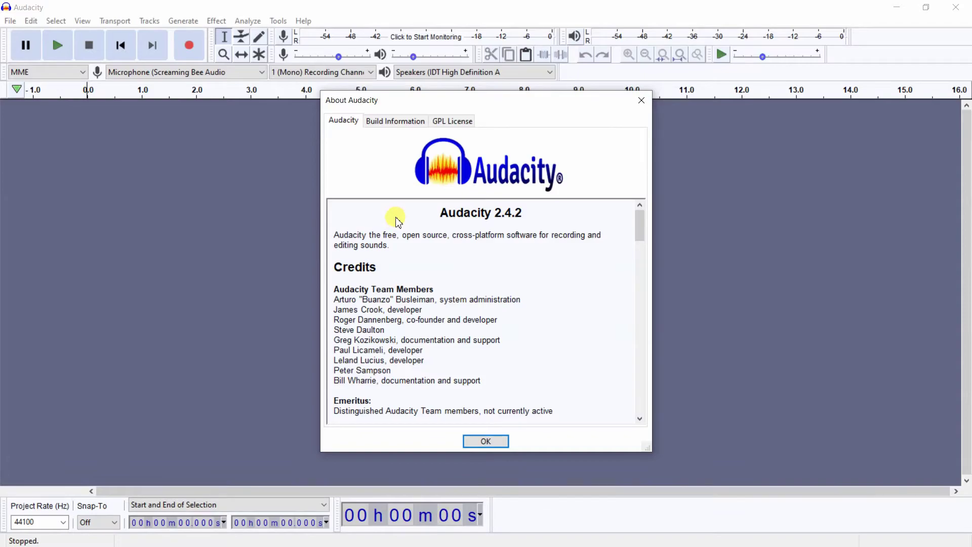
Dismiss the Audacity version dialog and return to DaVinci Resolve's Edit page
click(483, 441)
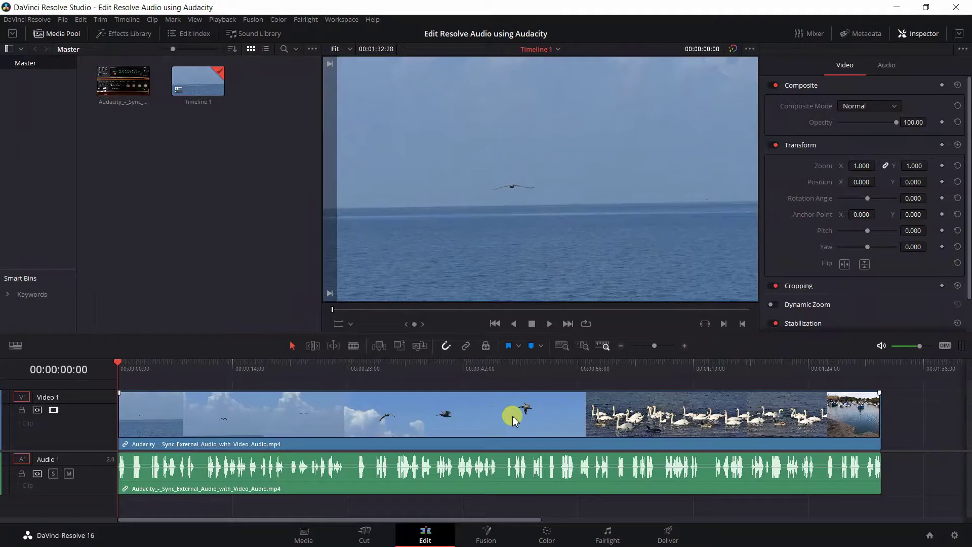
Switch to the Fairlight page to see Timeline 1's left and right channels on A1
click(610, 538)
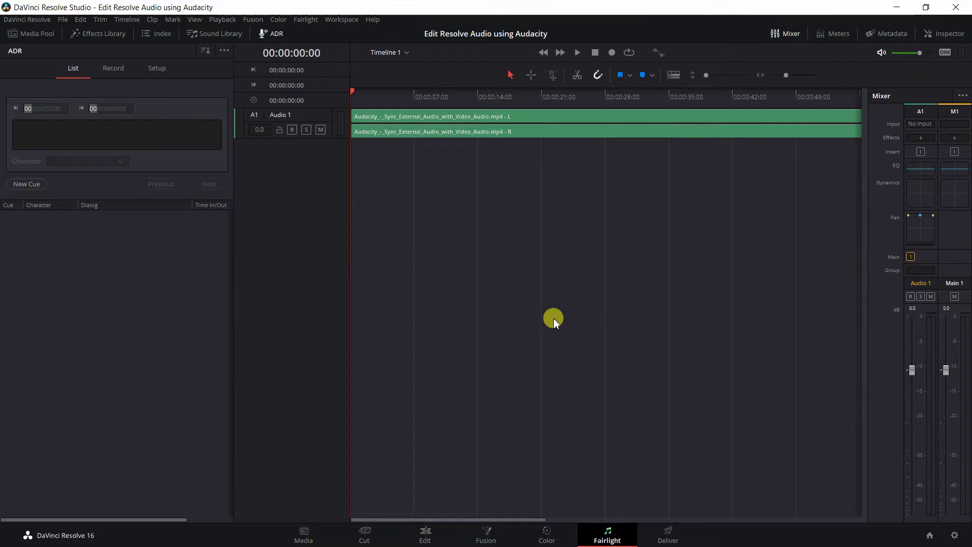
Return to the Edit page showing Timeline 1's video and linked audio
click(425, 536)
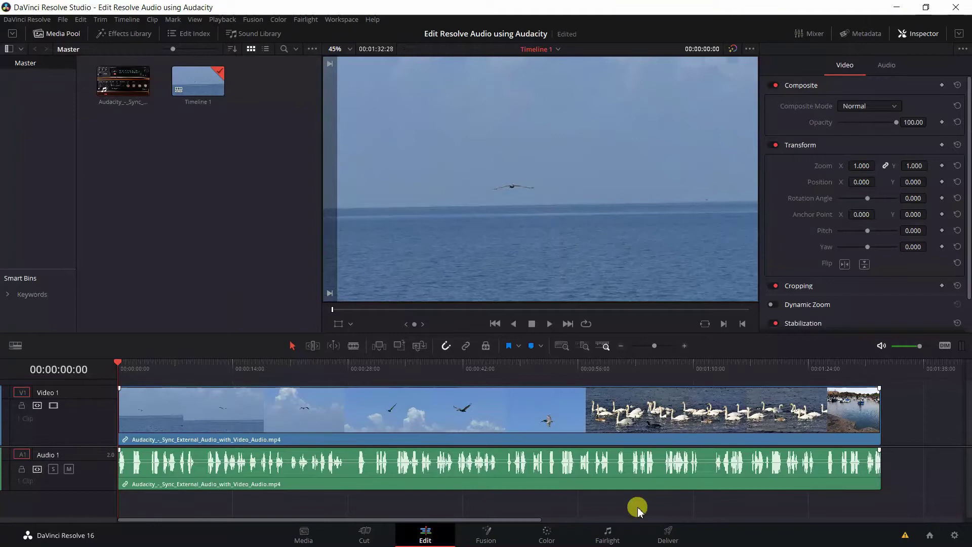
On the Deliver page, apply the Audio Only preset and name the output file 'original'
click(669, 533)
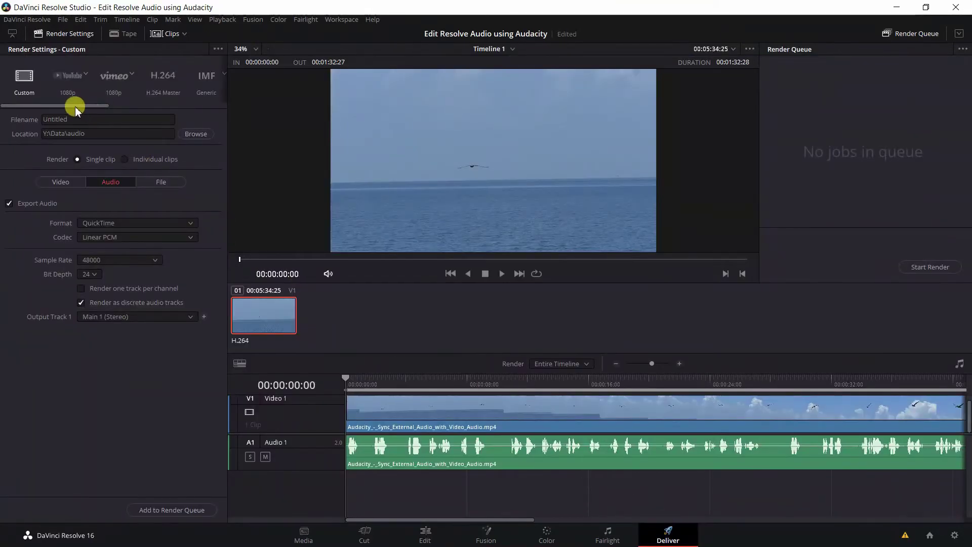
drag(84, 114, 208, 114)
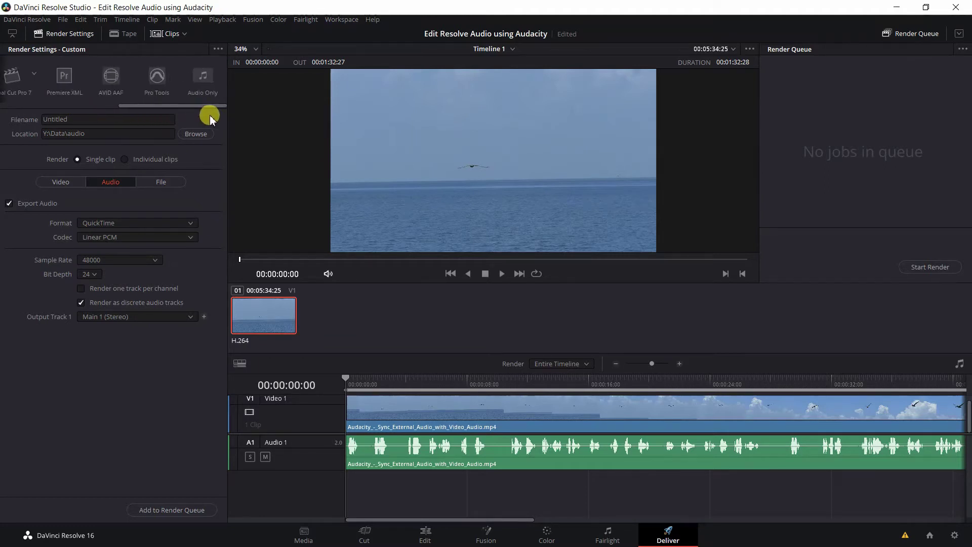
click(203, 83)
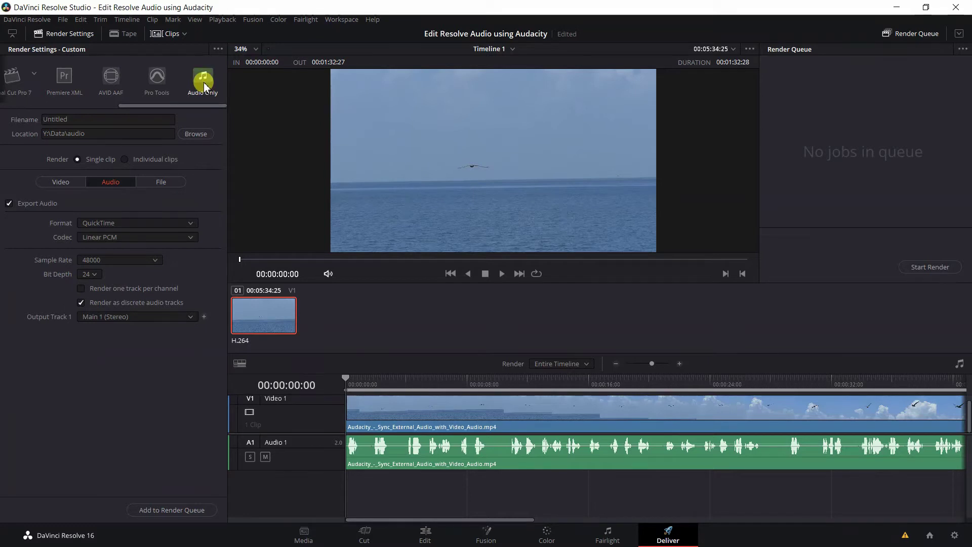
click(73, 120)
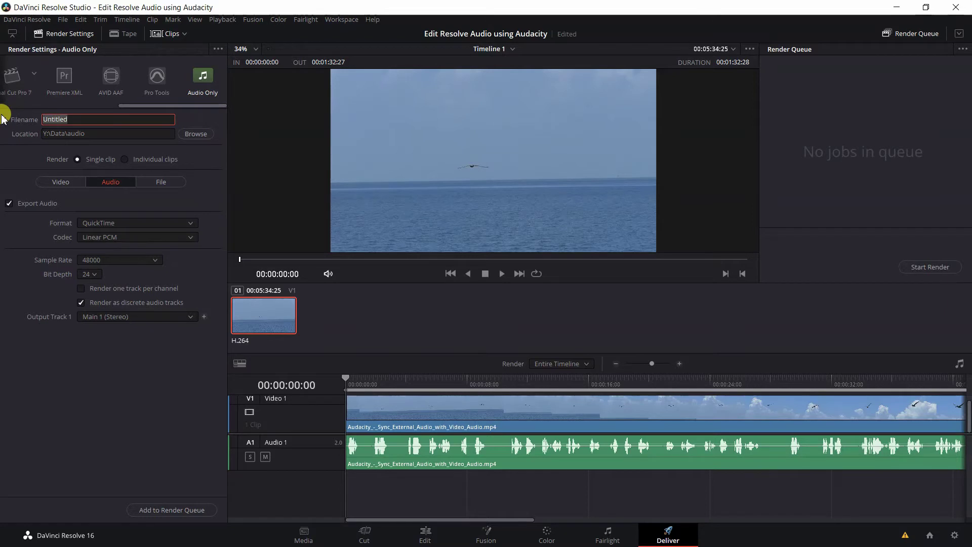
text(original)
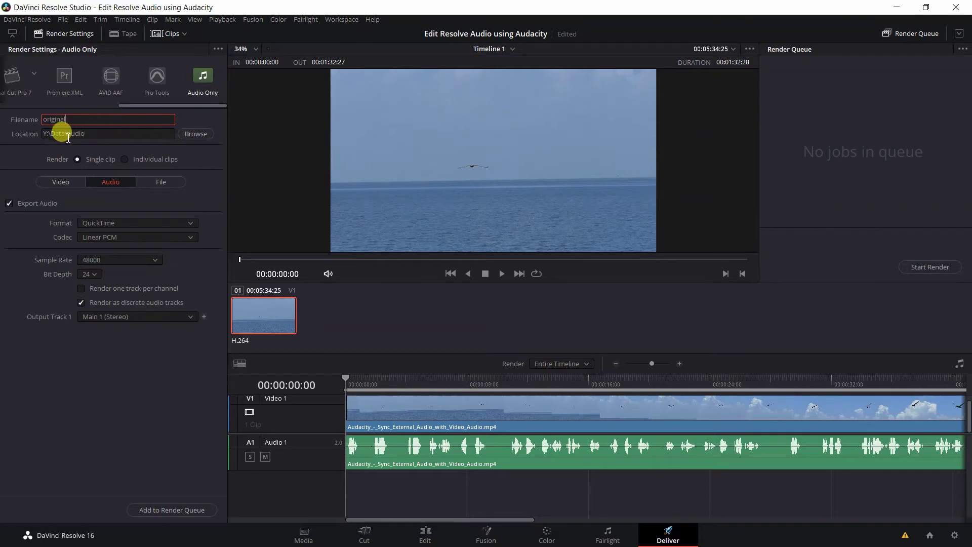
Set the render location to Y:\Data\audio on the My Passport drive
click(187, 135)
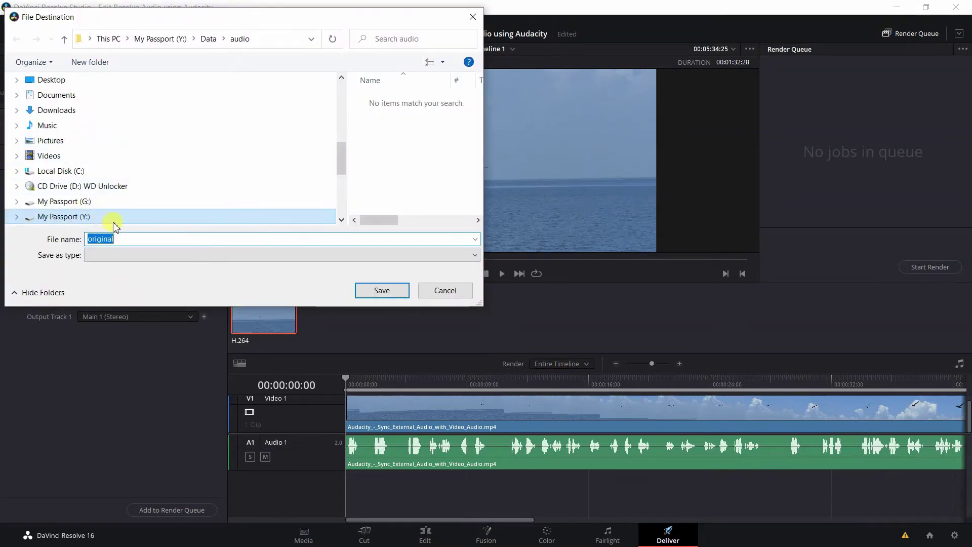
click(18, 217)
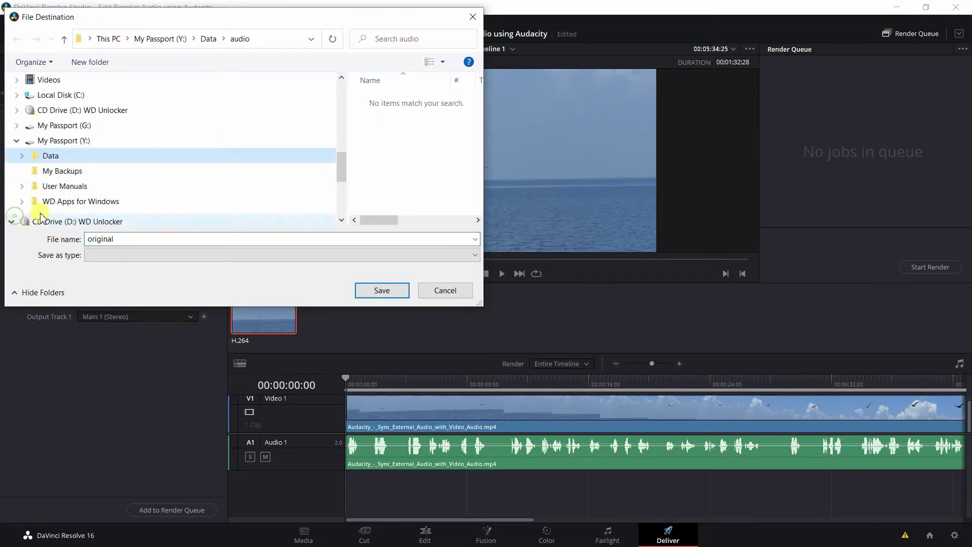
click(21, 157)
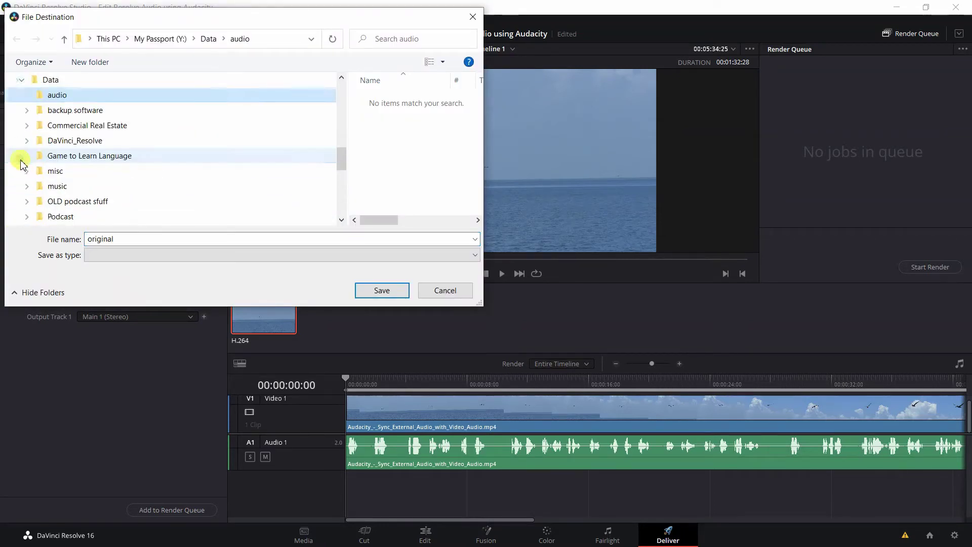
click(52, 100)
click(370, 293)
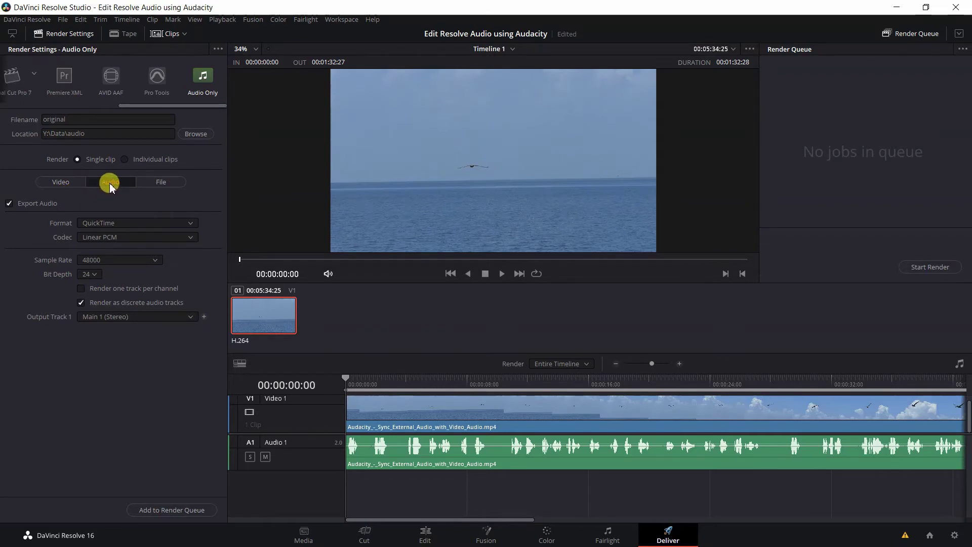
Set the audio render format to Wave, keeping 48000 Hz sample rate and 24-bit depth
click(62, 183)
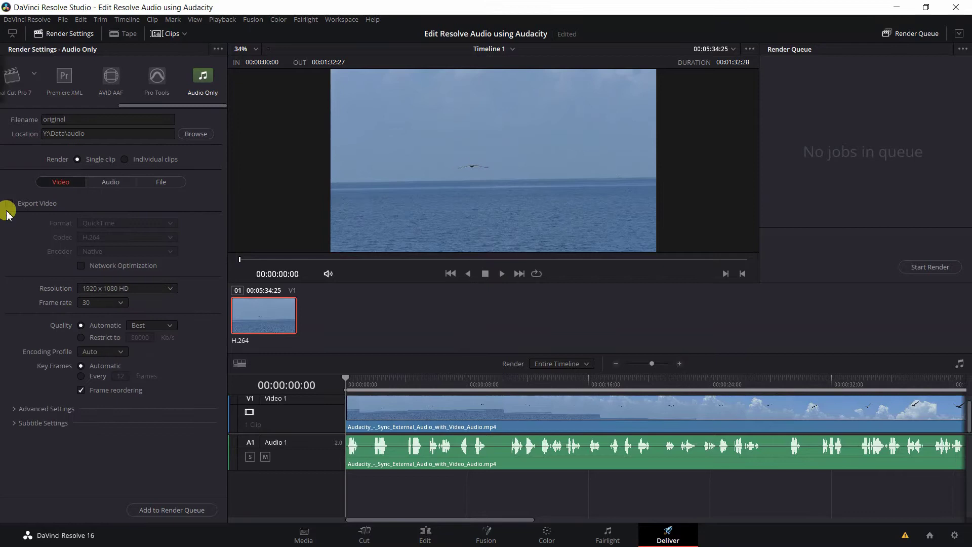
click(111, 183)
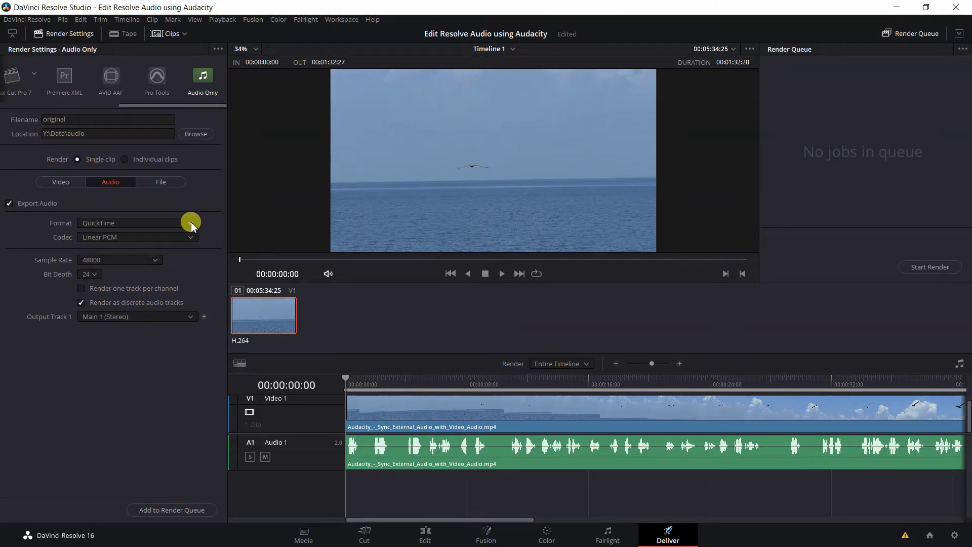
click(190, 223)
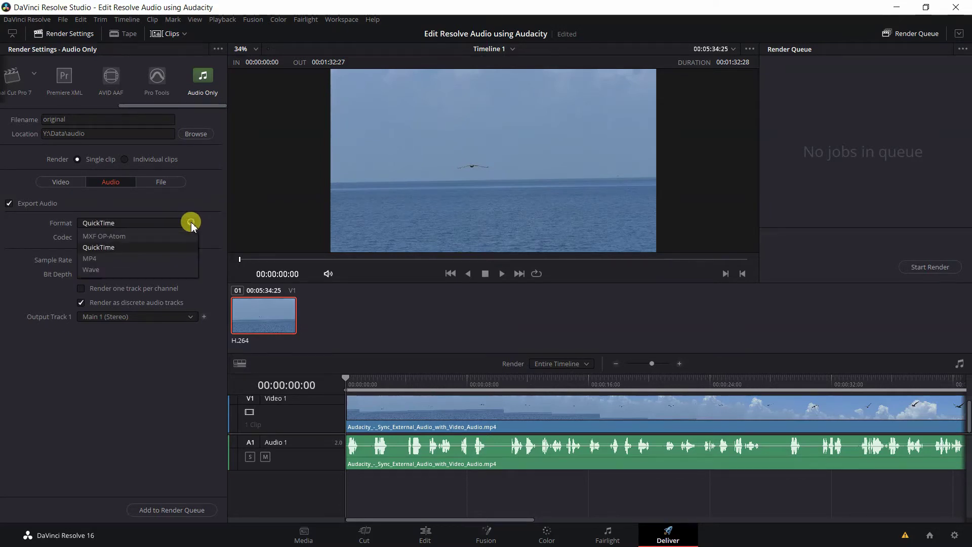
click(151, 269)
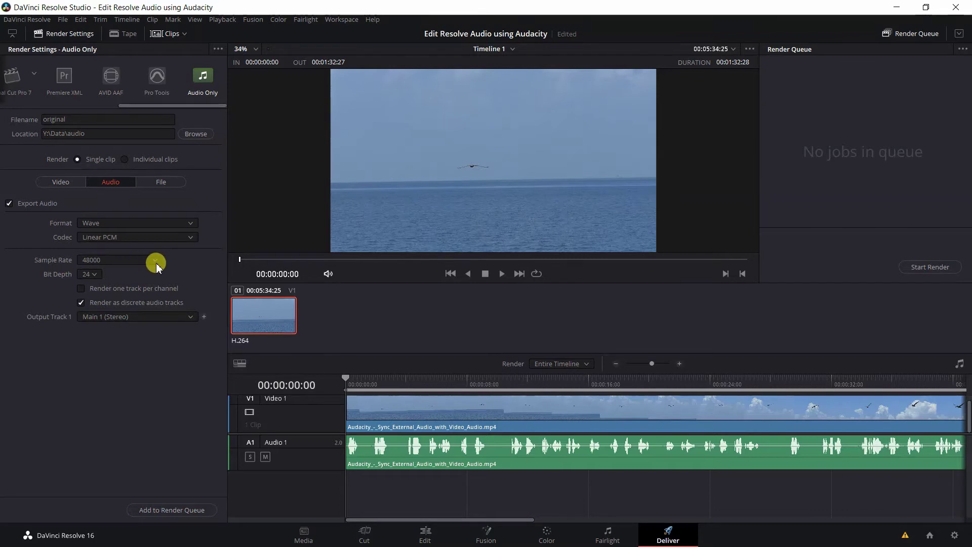
click(155, 259)
click(111, 285)
click(97, 272)
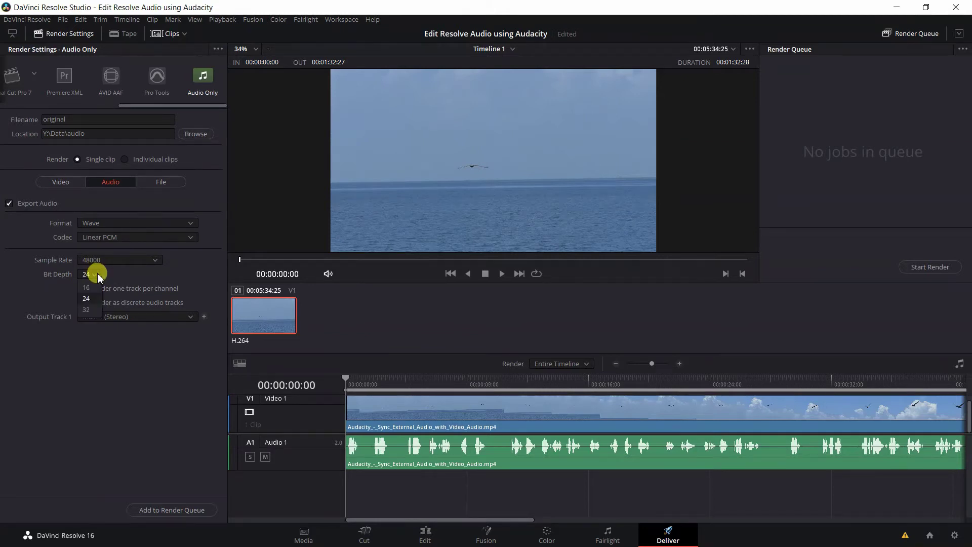
click(93, 299)
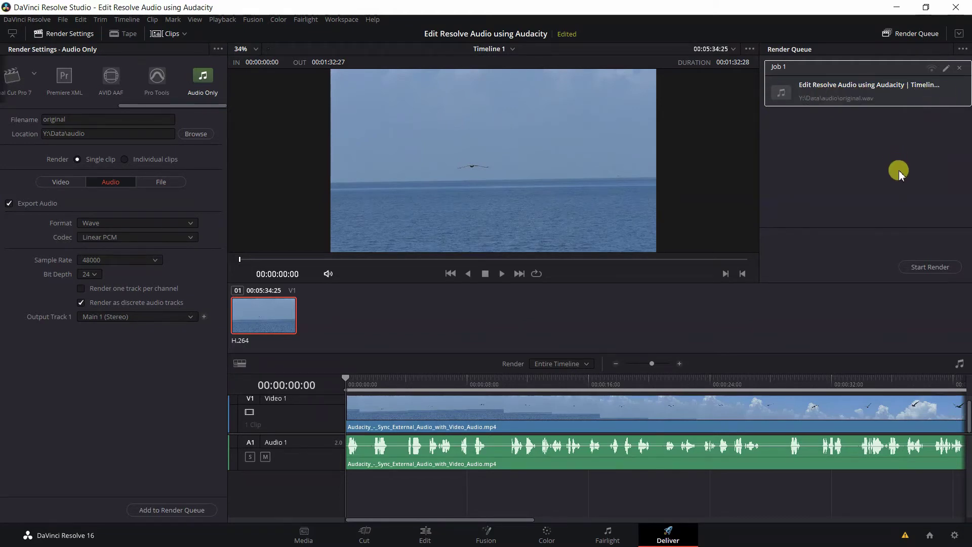
Render the queued job to produce original.wav in Y:\Data\audio
click(933, 269)
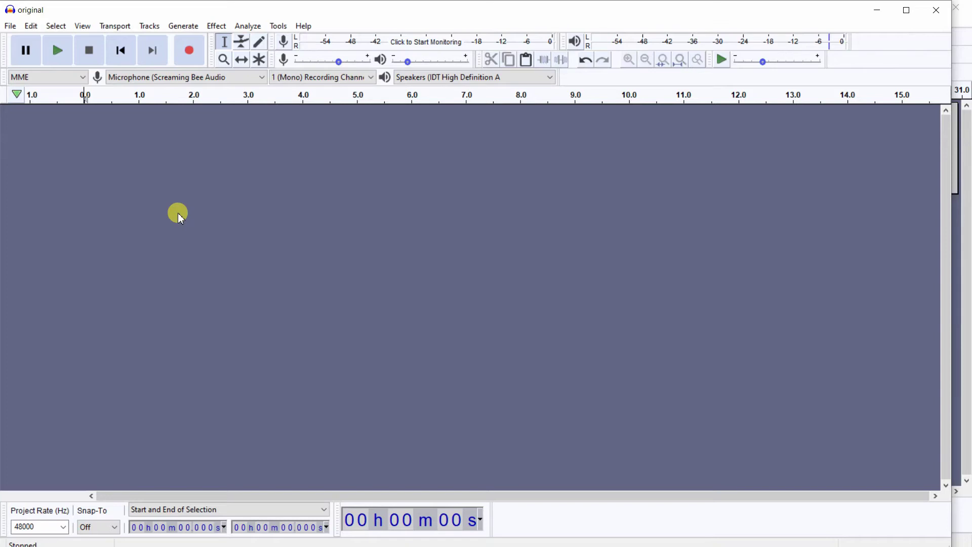
Bring up Audacity's Import Audio file picker, showing the audio folder with the original file
click(10, 27)
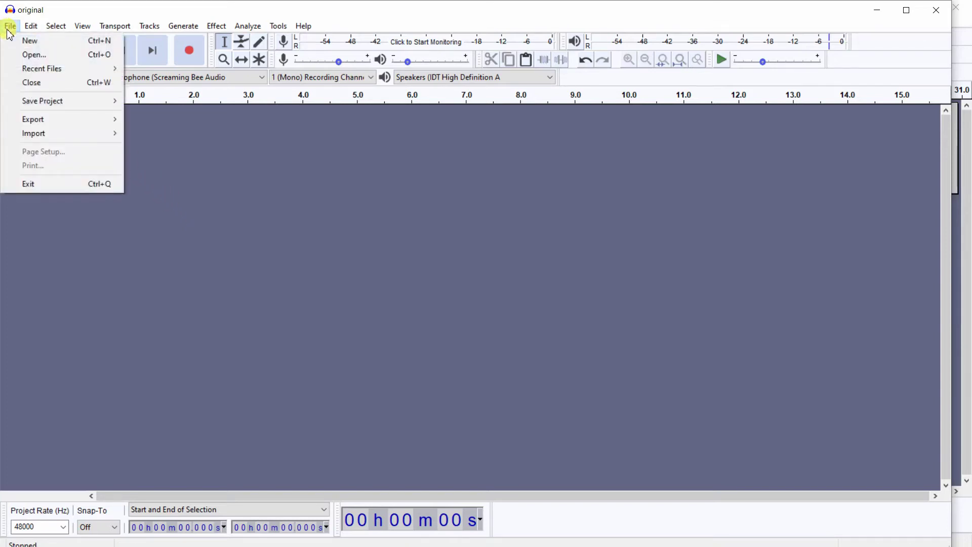
mouse_move(42, 133)
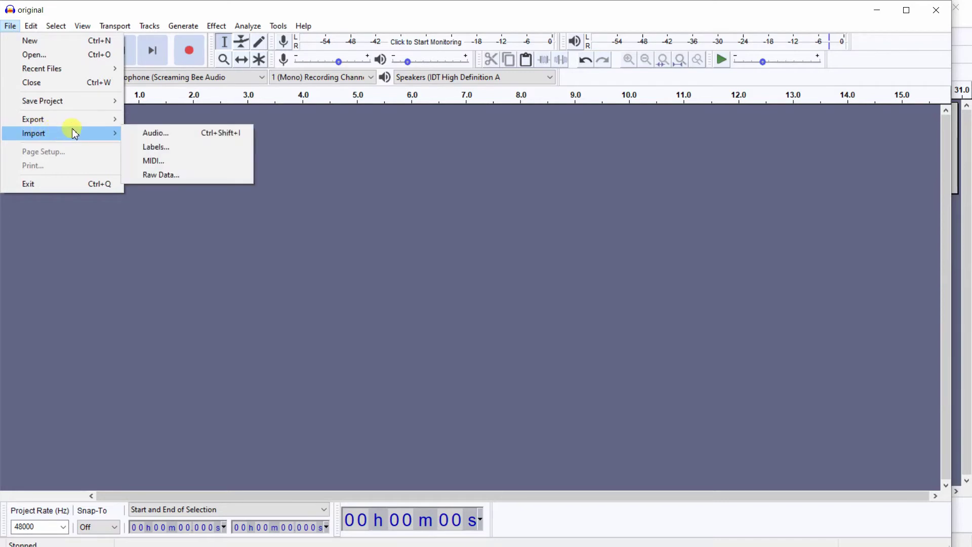
click(135, 132)
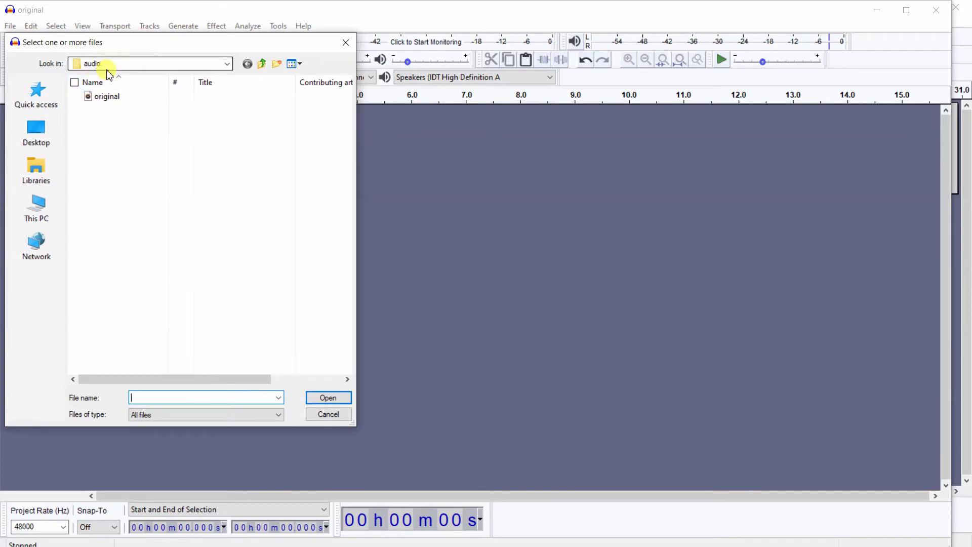
Import the rendered 'original' file as a stereo 48000 Hz track
double_click(112, 97)
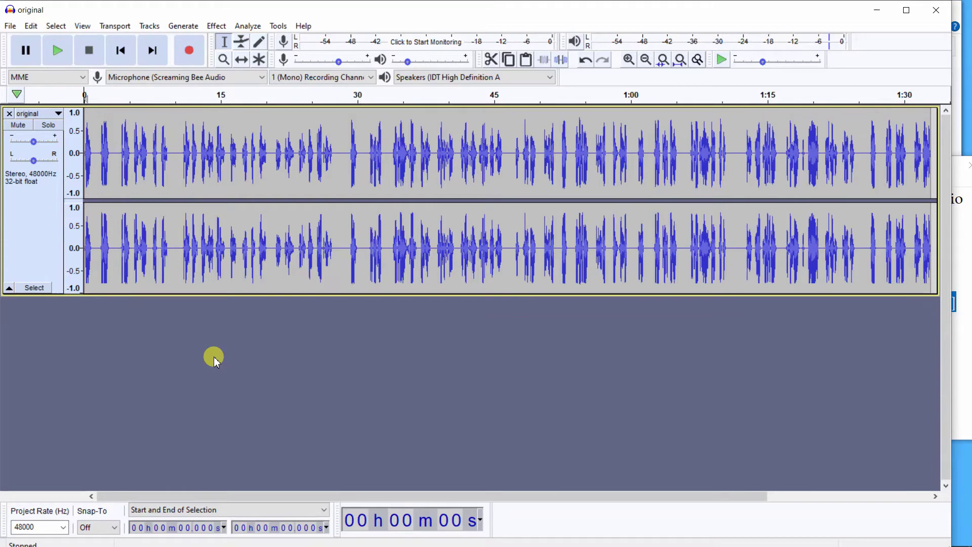
Start a WAV export and rename the file from 'original' to 'final'
click(10, 27)
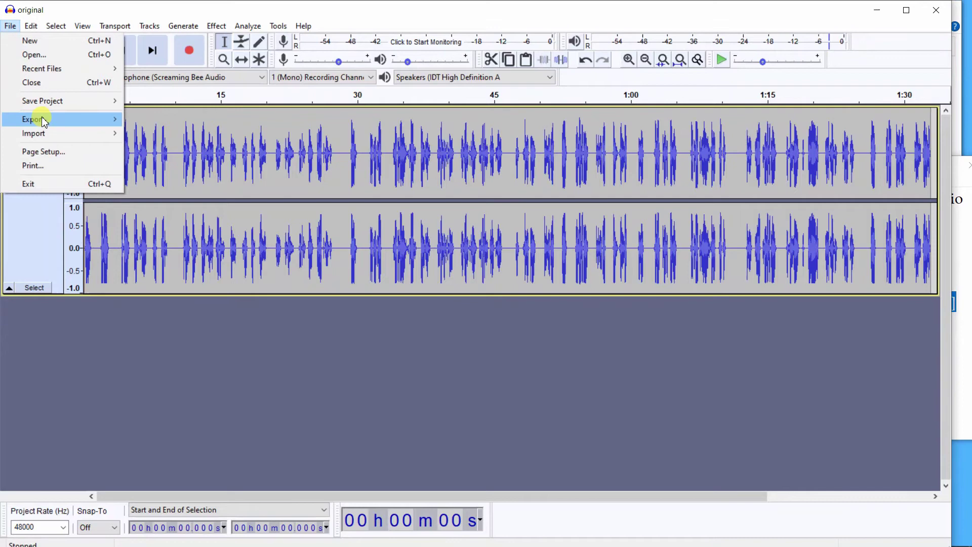
mouse_move(42, 117)
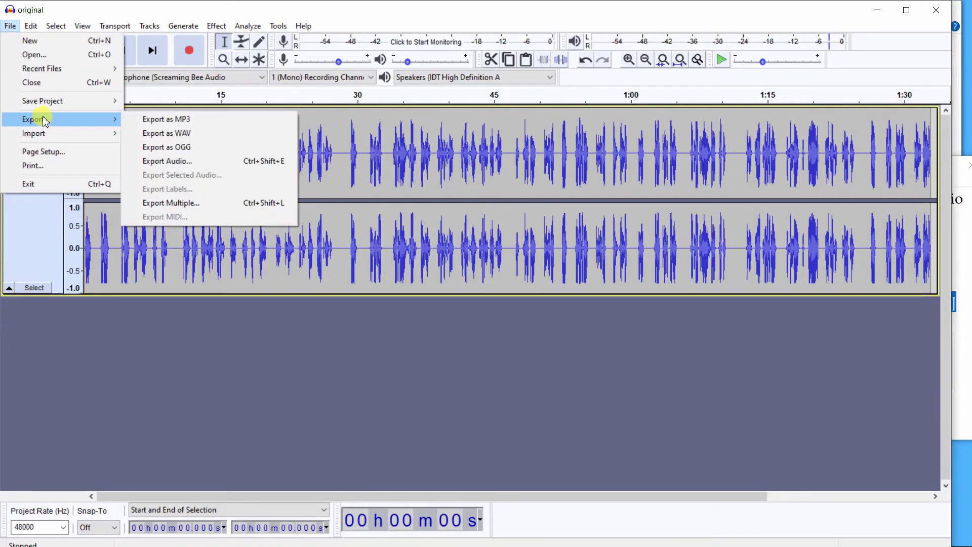
click(169, 134)
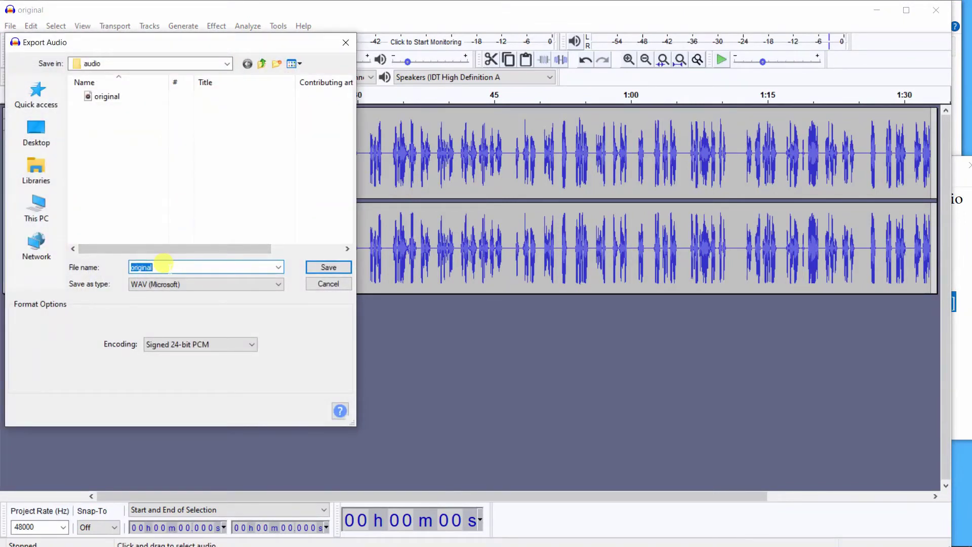
drag(163, 263, 125, 267)
text(final)
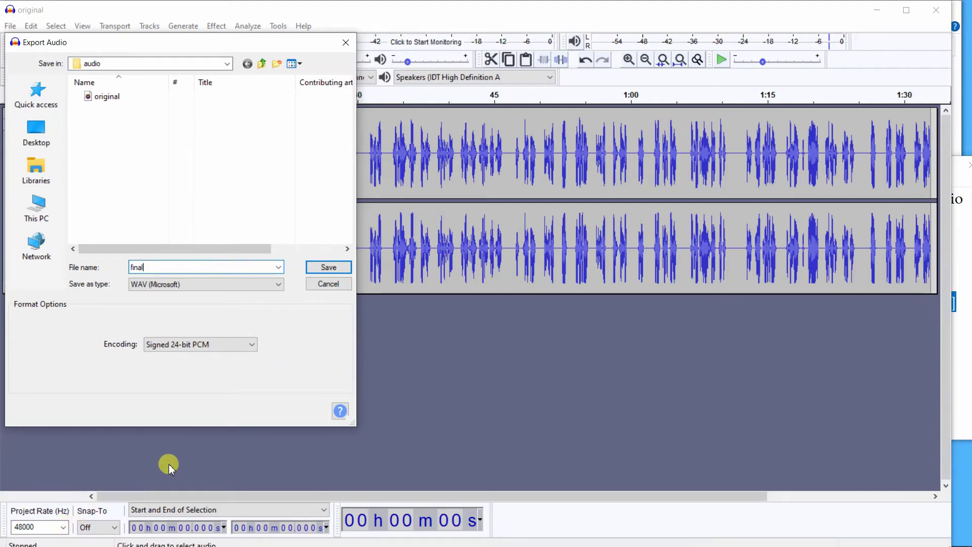
Save the export as final.wav in the audio folder with empty metadata tags
click(334, 271)
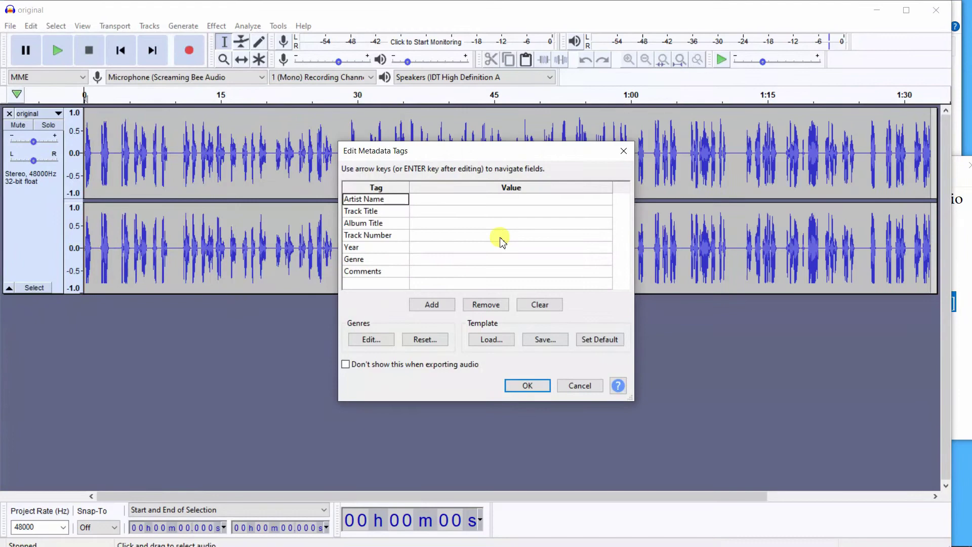
click(538, 389)
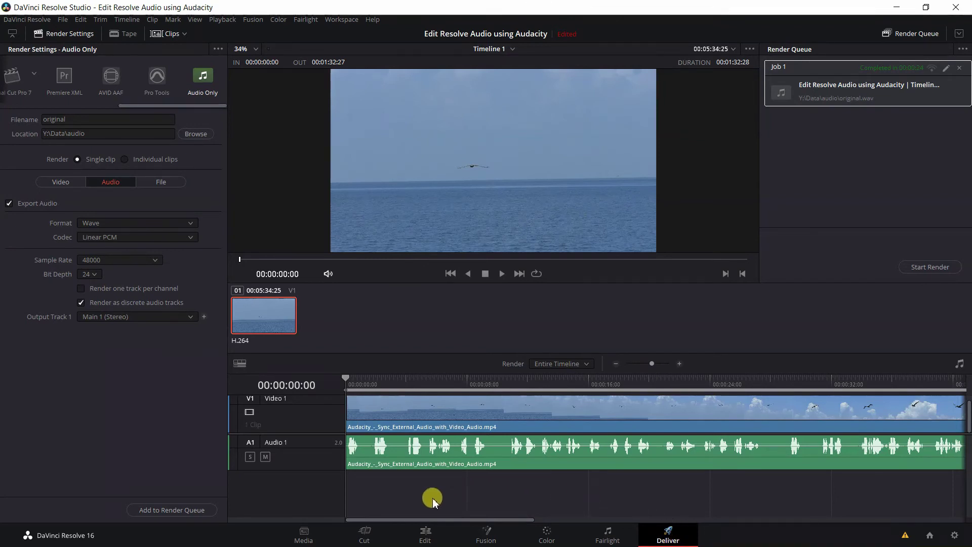
On the Edit page, fit Timeline 1 into view and check the clip from start to end
click(426, 535)
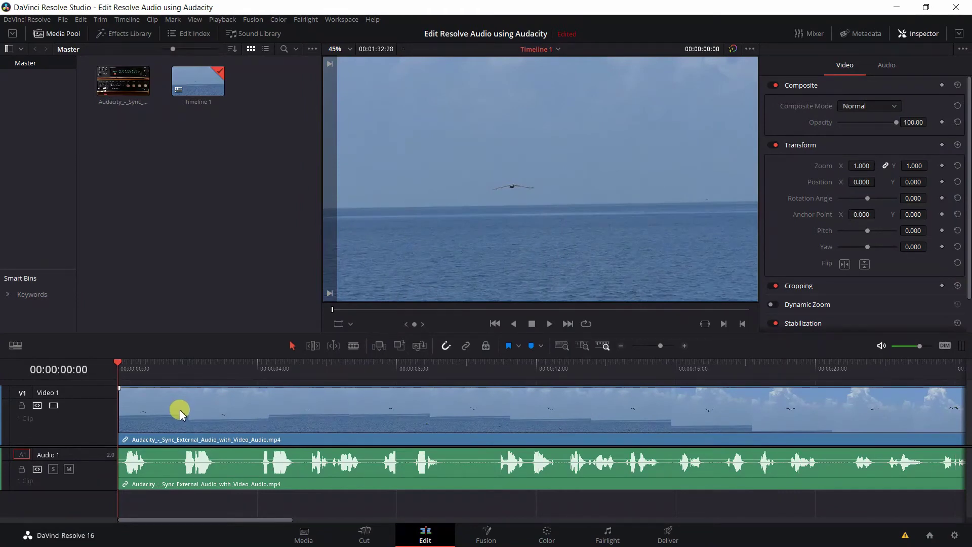
key(shift+z)
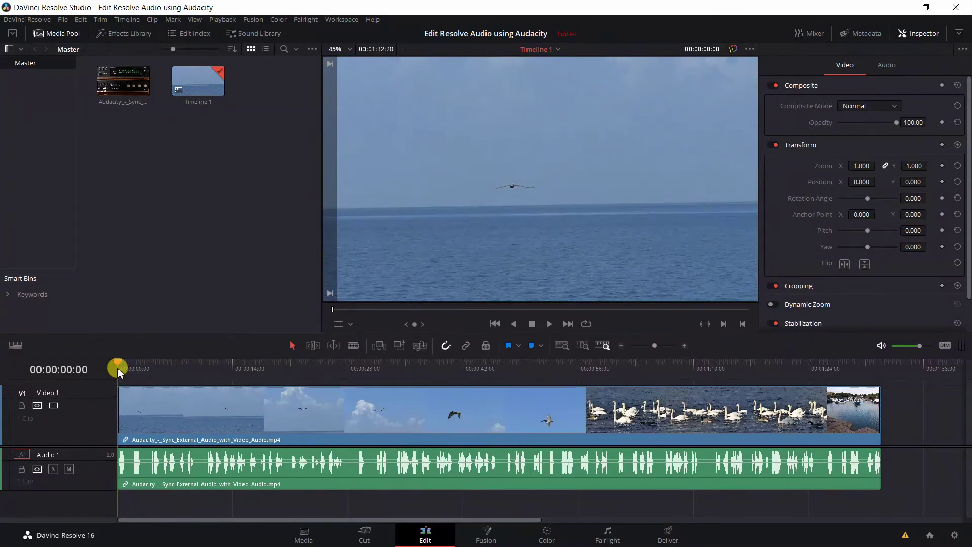
drag(119, 369, 299, 377)
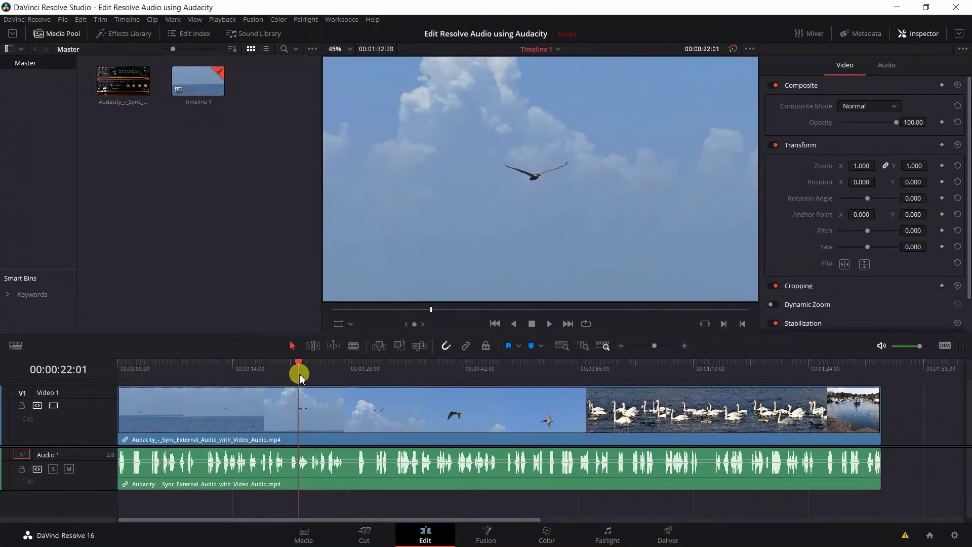
click(286, 398)
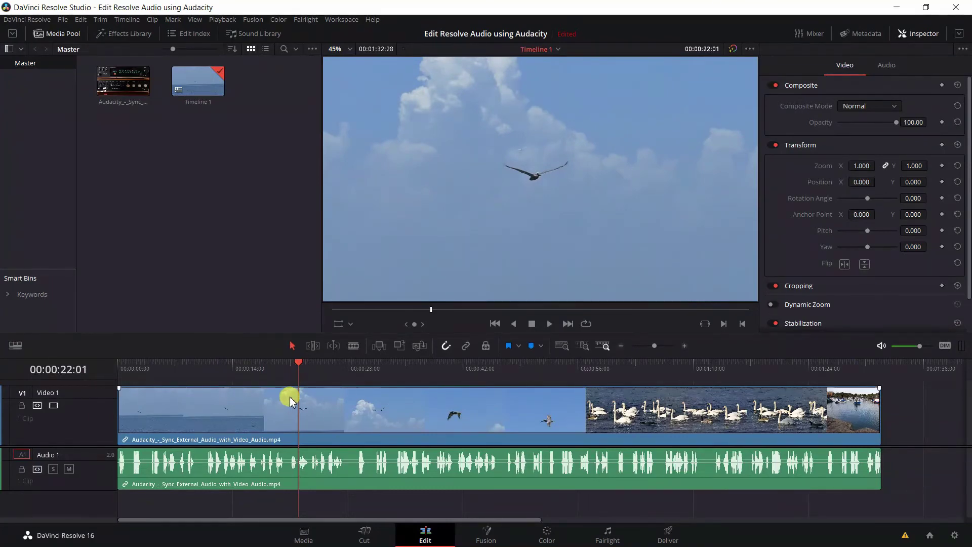
key(Home)
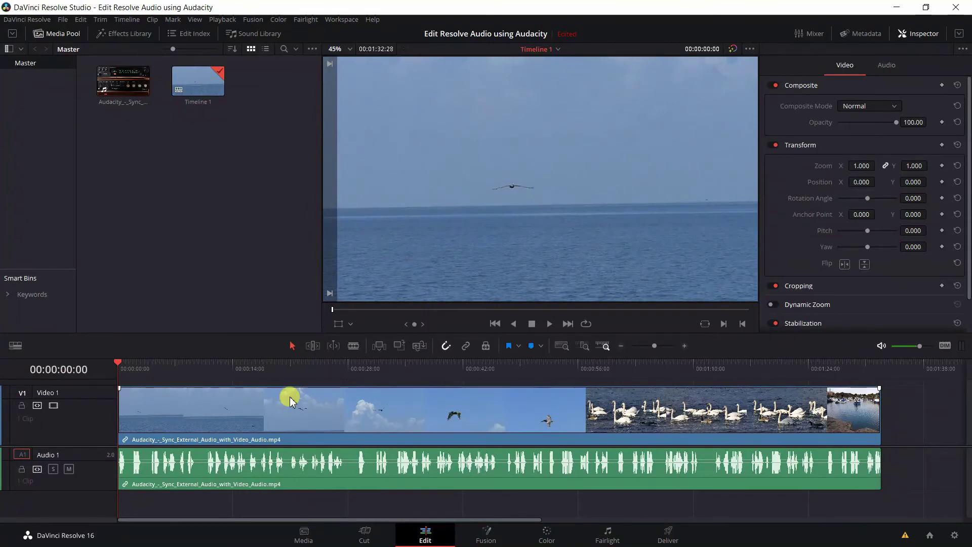
key(End)
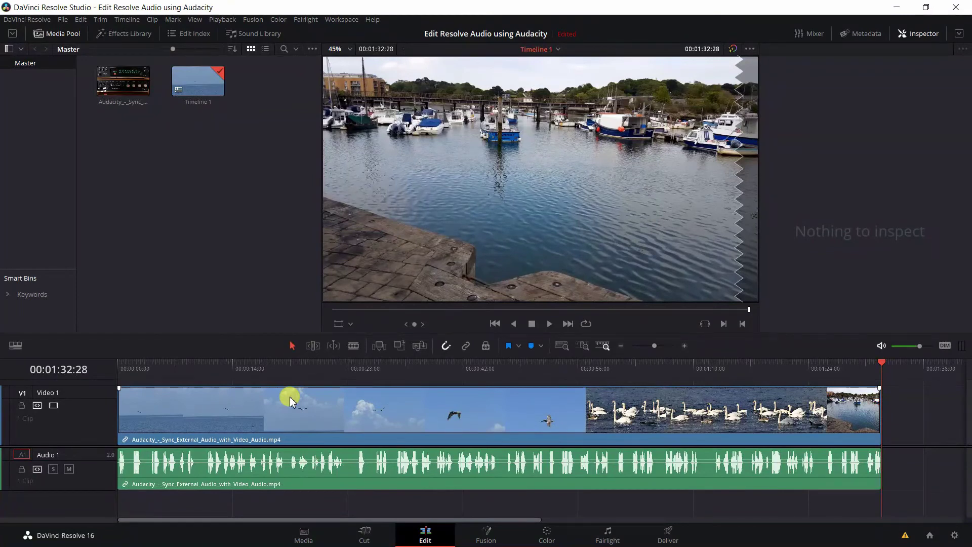
key(Home)
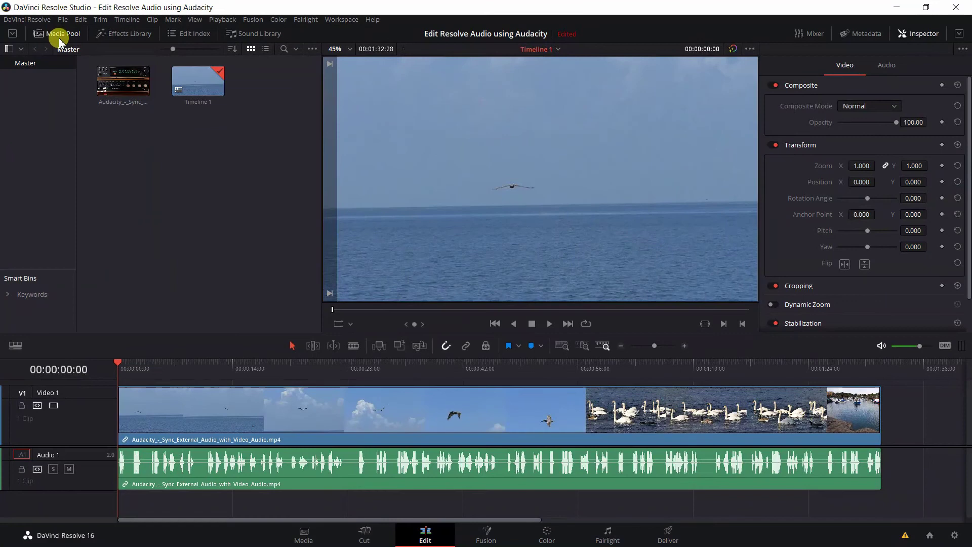
Import final.wav from Y:\Data\audio into the Media Pool via Import Media
click(108, 81)
click(163, 195)
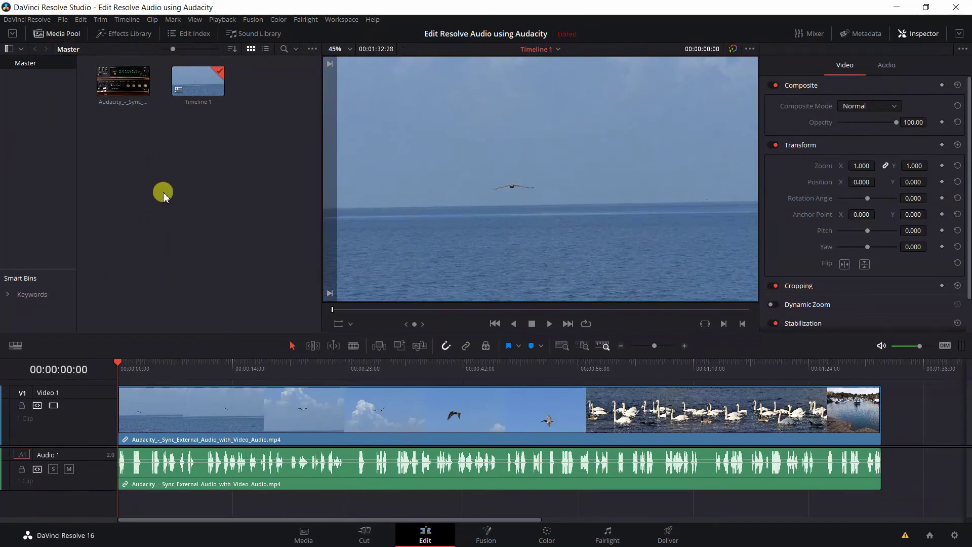
right_click(163, 166)
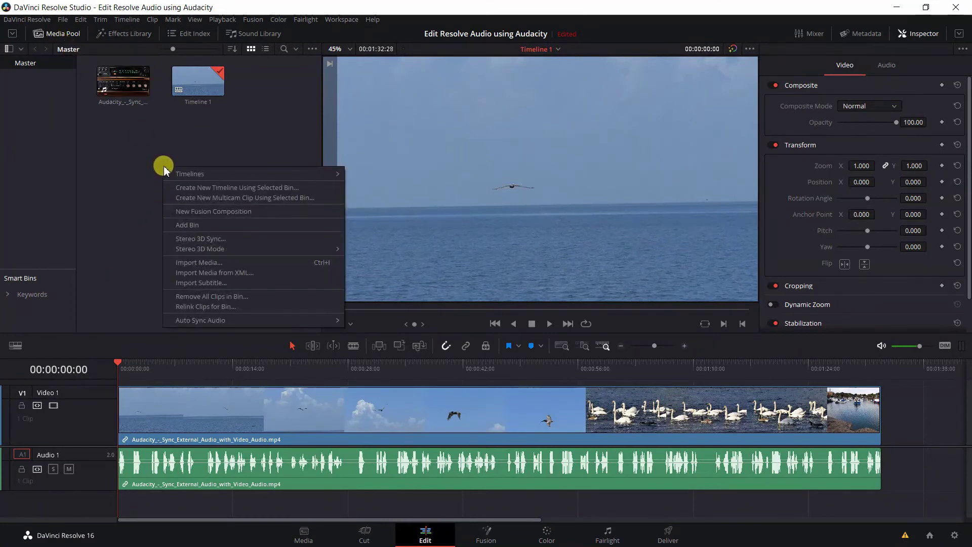
click(204, 263)
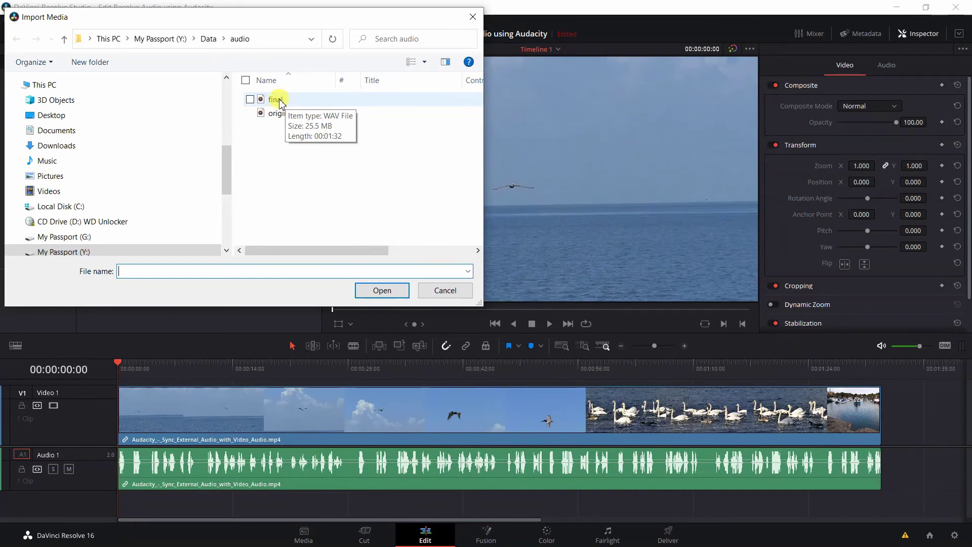
click(280, 102)
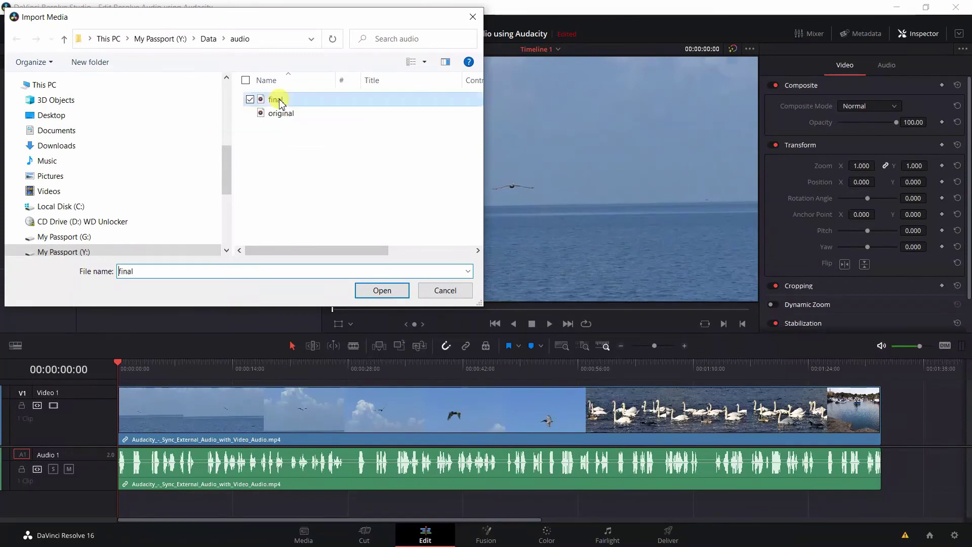
double_click(280, 103)
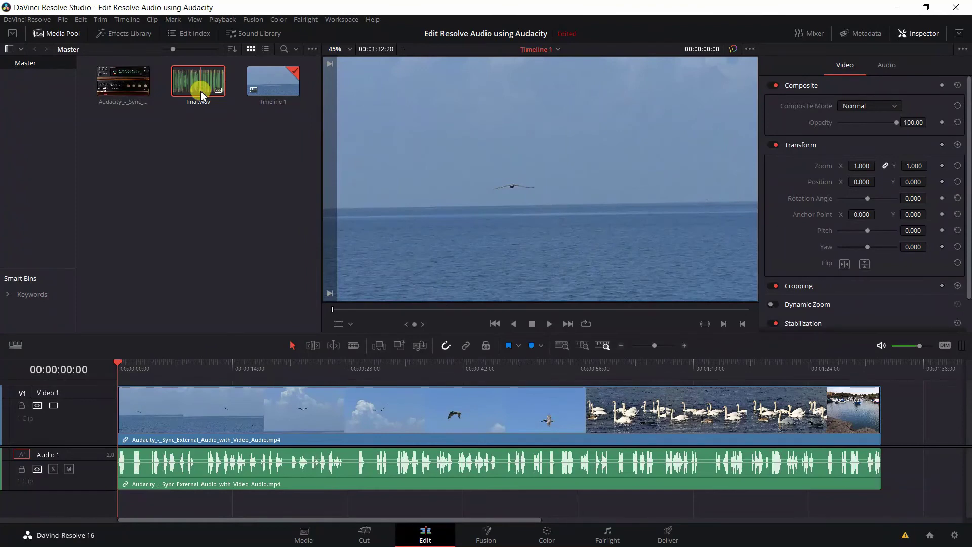
Drop final.wav onto the viewer's Place on Top to put it on Audio 2
drag(203, 96, 701, 195)
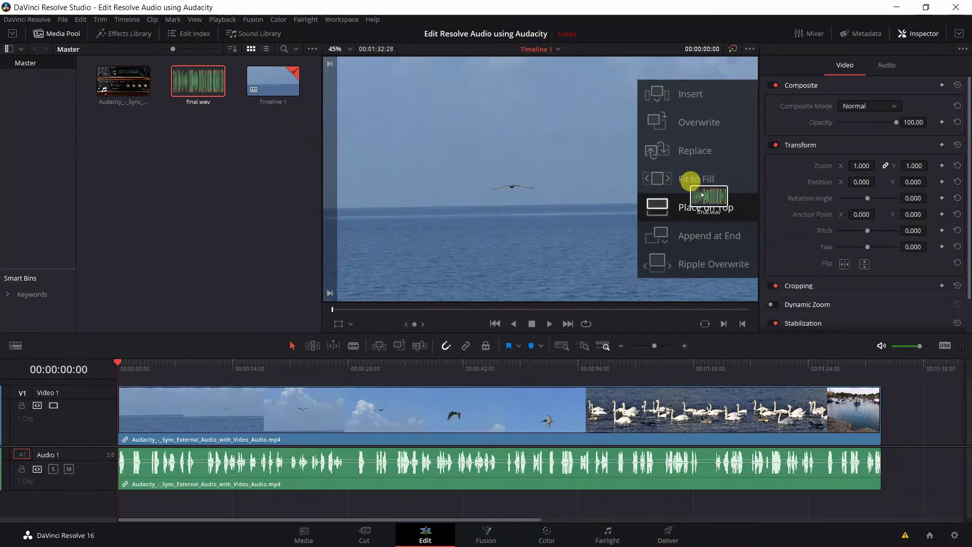
drag(702, 194, 712, 202)
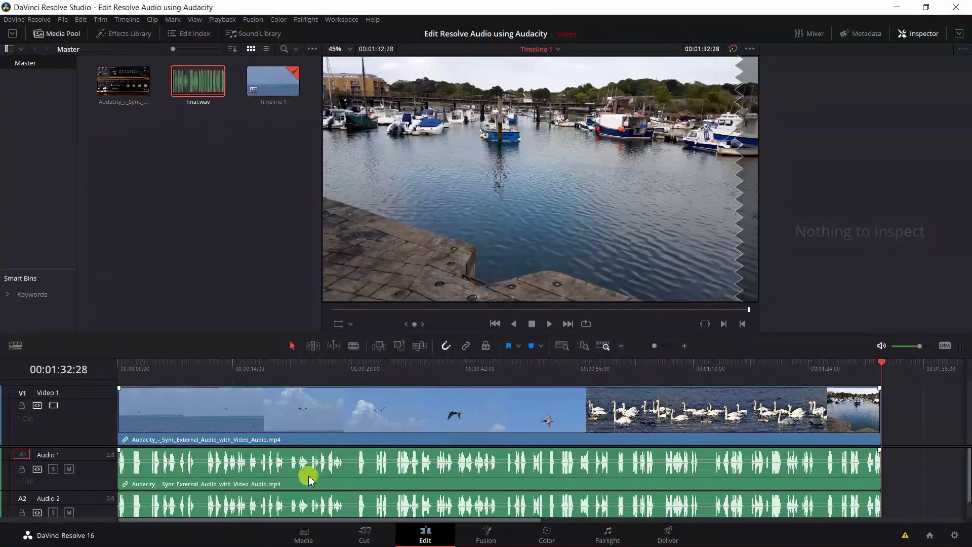
Mute and then delete the original Audio 1 track, leaving final.wav as the only audio
click(68, 469)
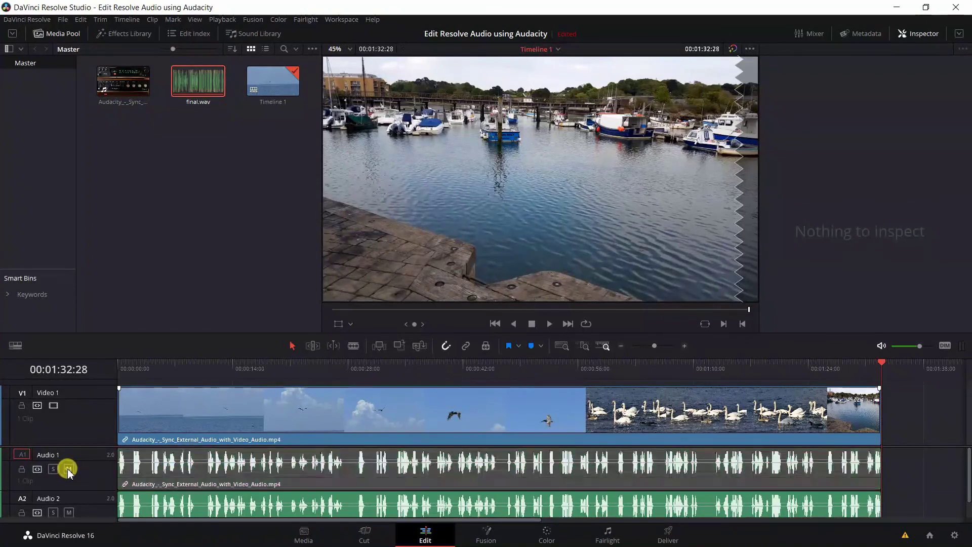
click(102, 471)
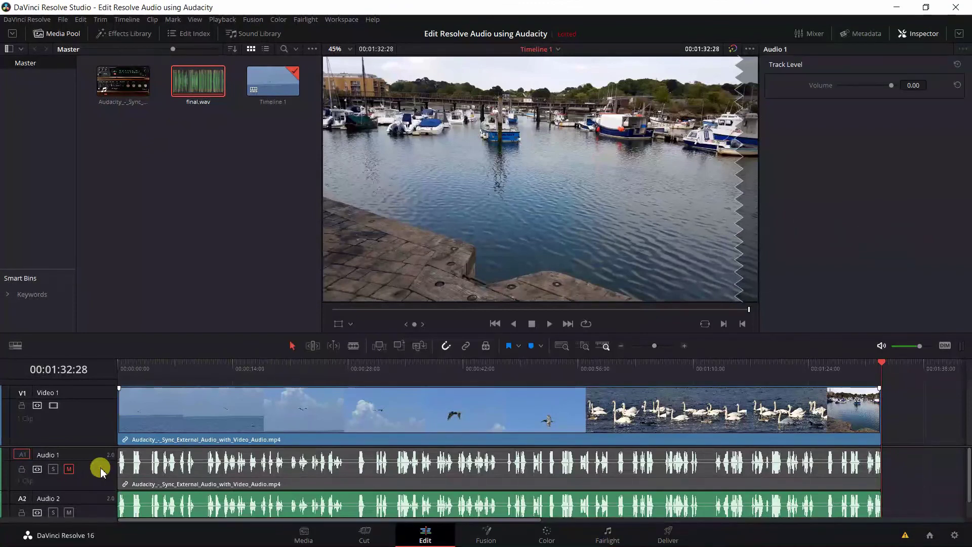
right_click(101, 471)
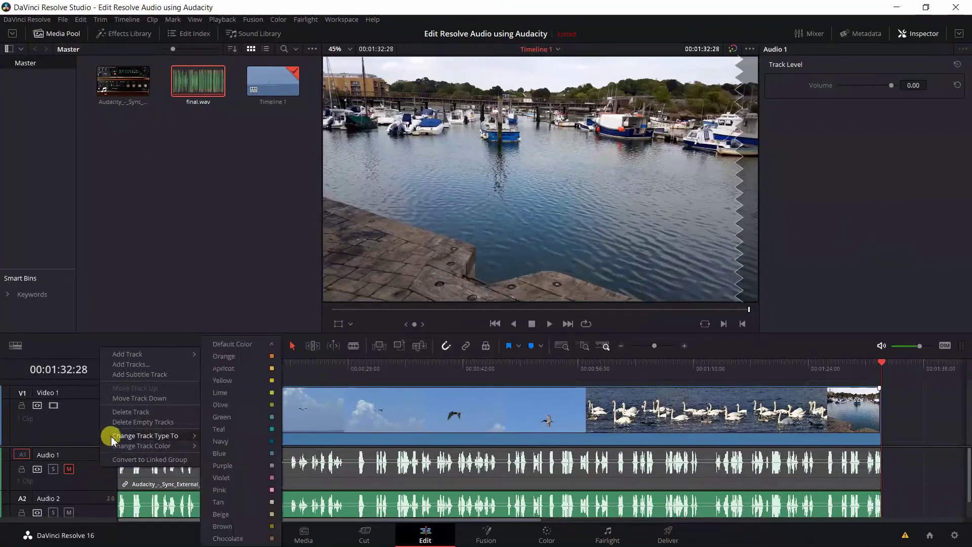
click(123, 412)
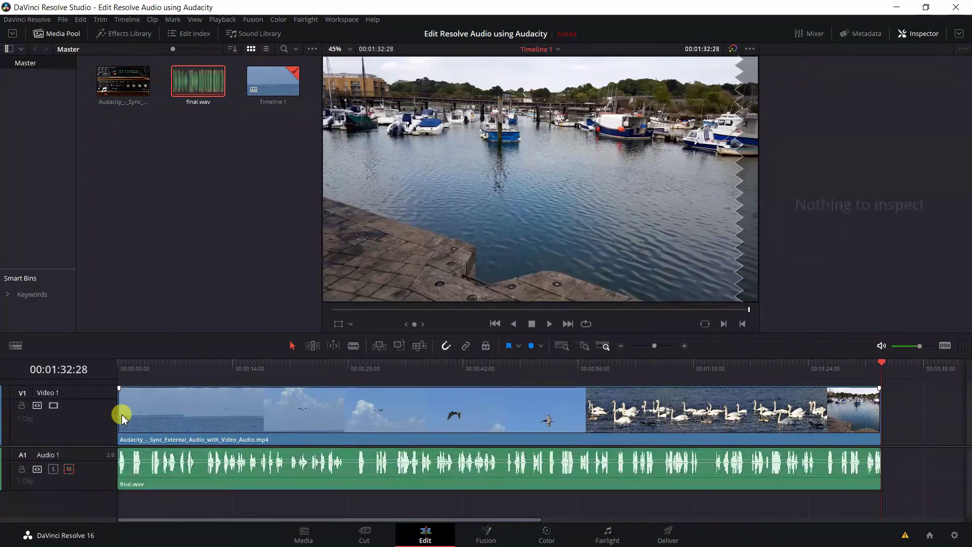